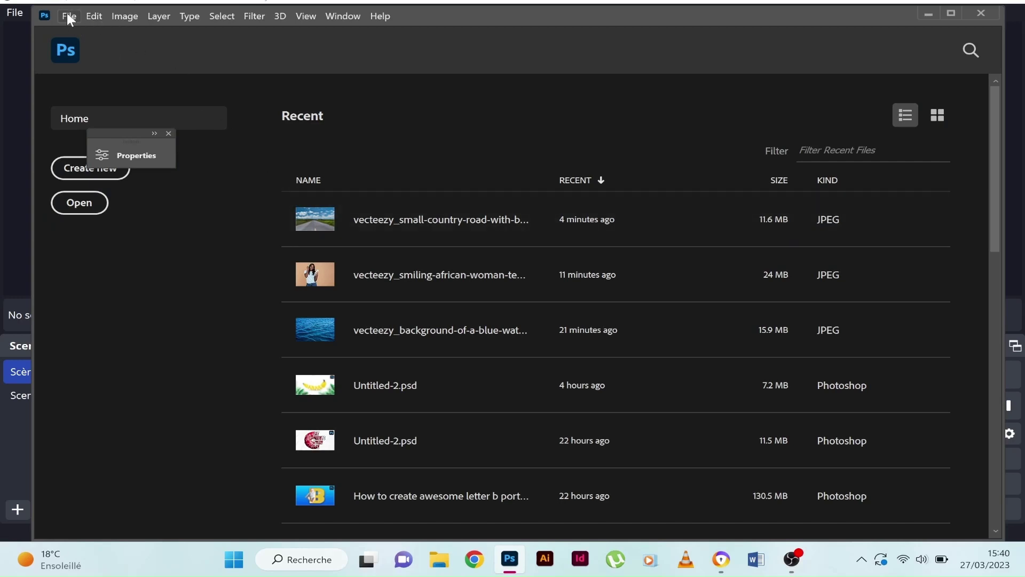
# Open vecteezy_small-country-road-with-blue-sky-background_2267850.jpg as a 6000 x 4000 px document
pyautogui.click(68, 17)
pyautogui.click(78, 46)
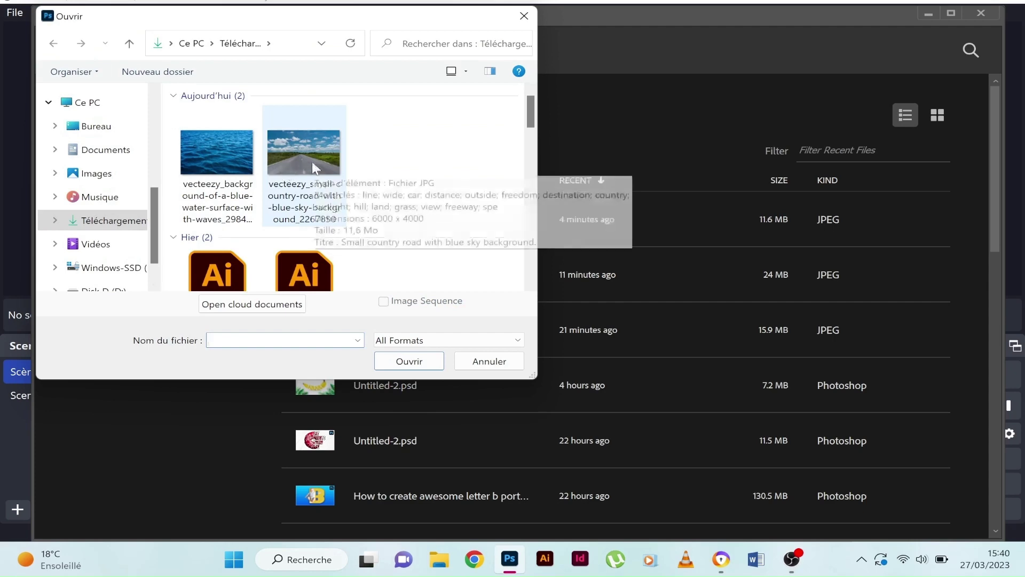
pyautogui.doubleClick(296, 146)
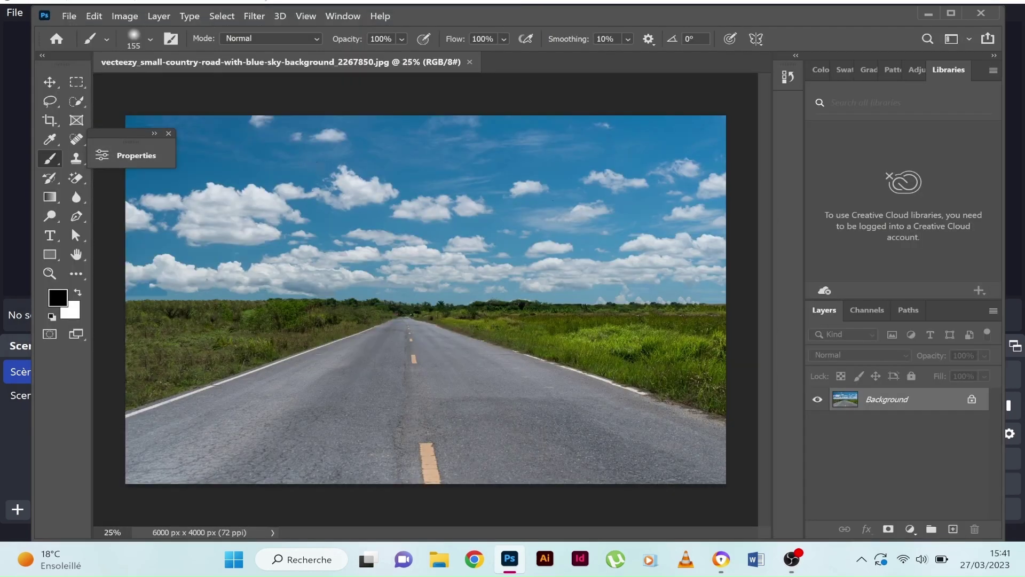
# Embed the blue water photo, enlarged about 280% and stretched to fill the land below the horizon
pyautogui.click(69, 16)
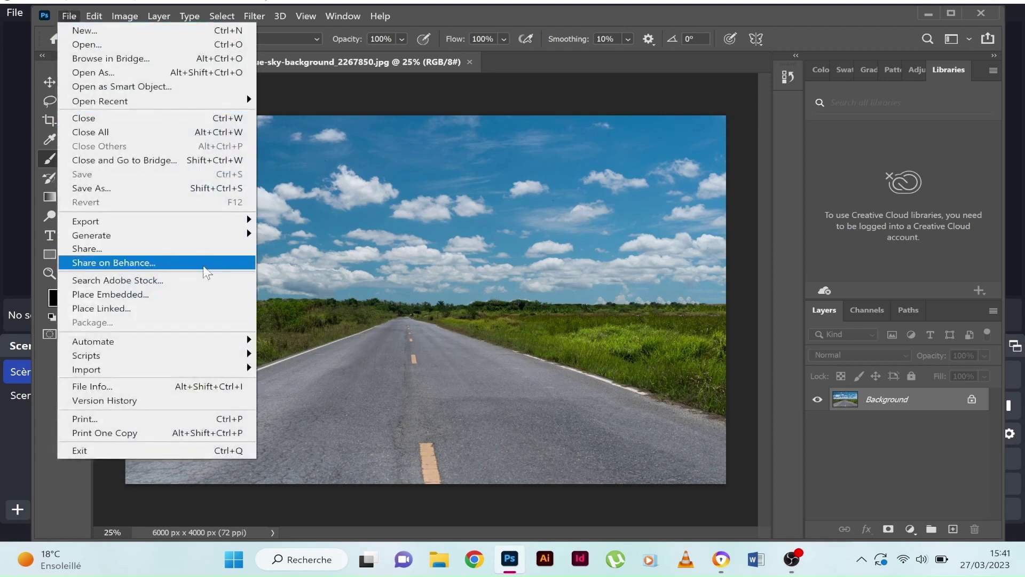
pyautogui.click(197, 295)
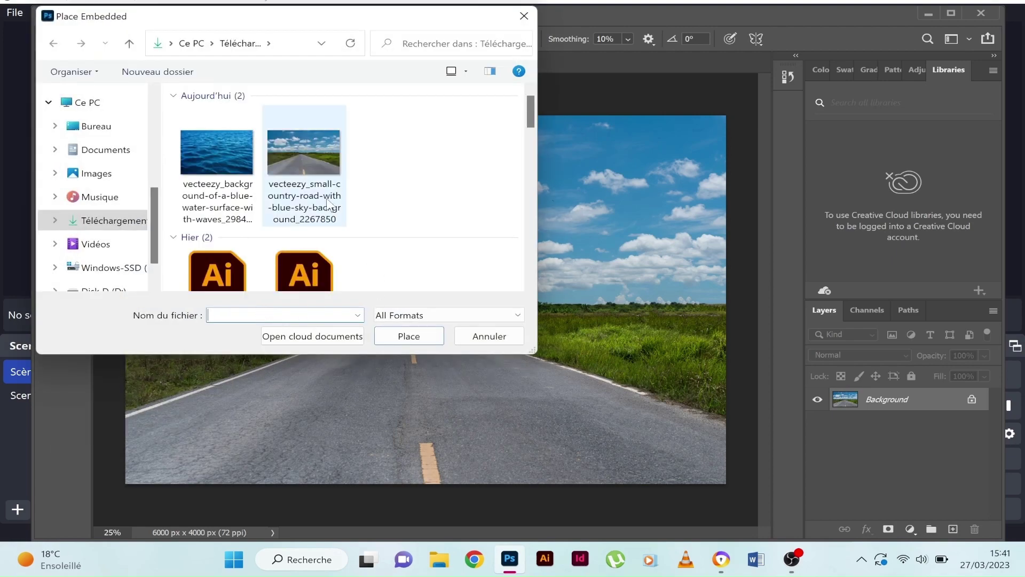
pyautogui.doubleClick(197, 151)
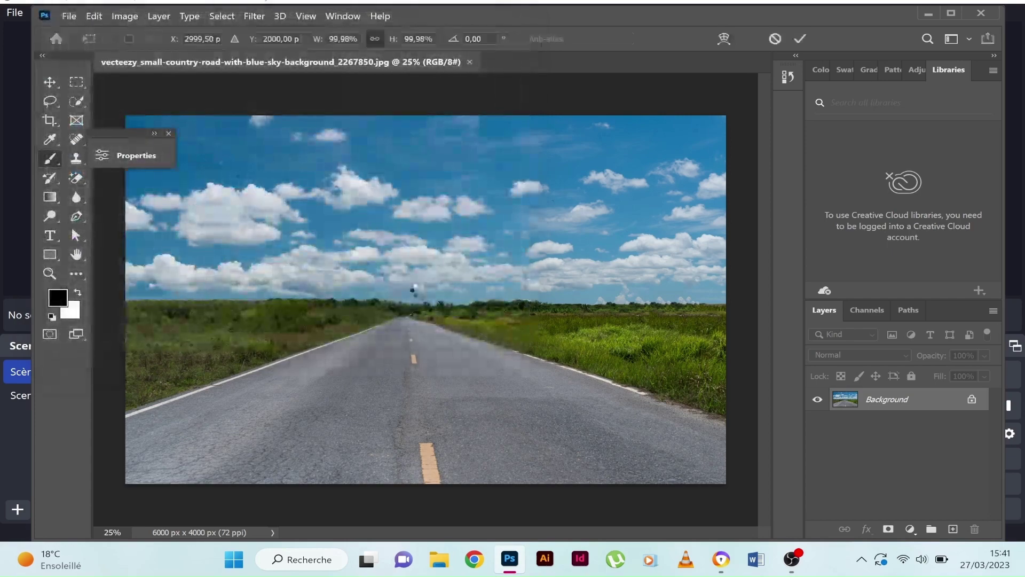
pyautogui.moveTo(496, 343); pyautogui.dragTo(759, 484)
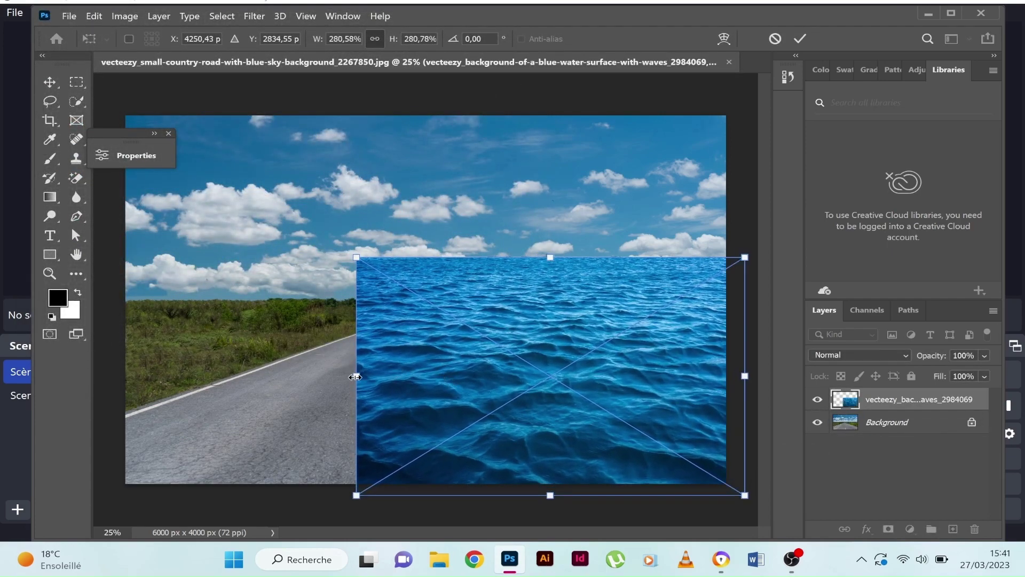
pyautogui.moveTo(353, 377); pyautogui.dragTo(127, 348)
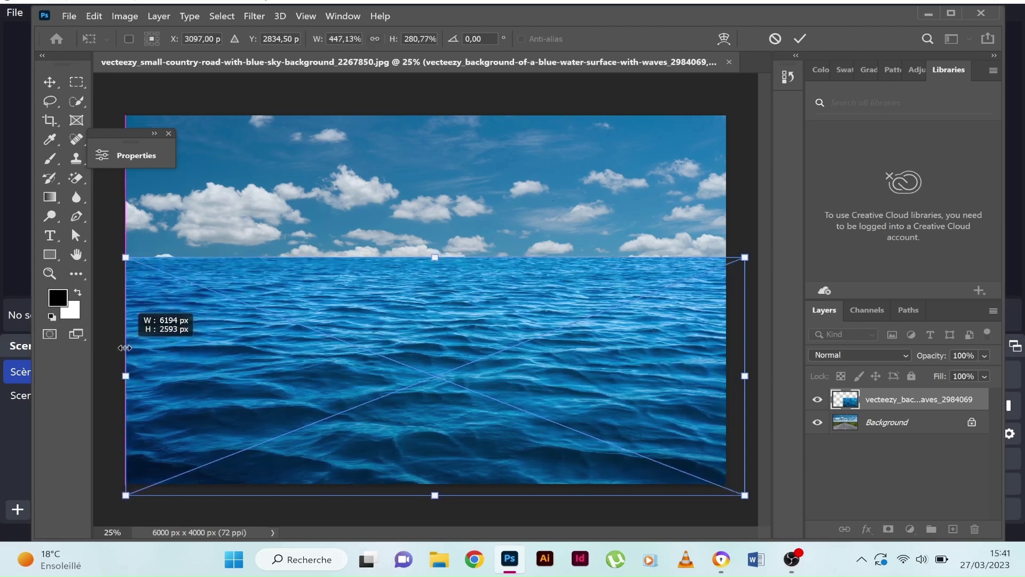
pyautogui.click(799, 39)
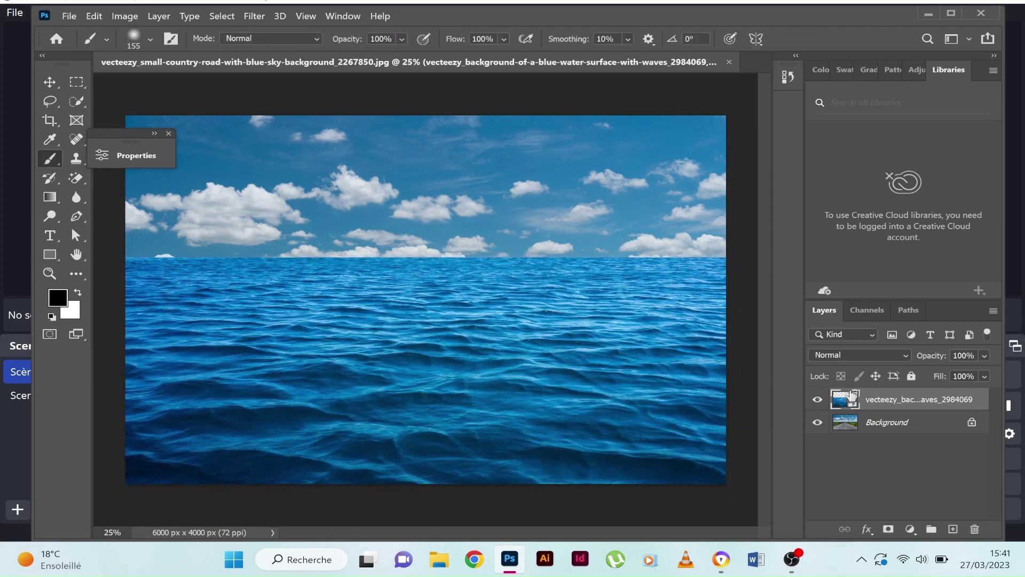
# Set the water layer's blend mode to Overlay and add a white layer mask
pyautogui.click(905, 355)
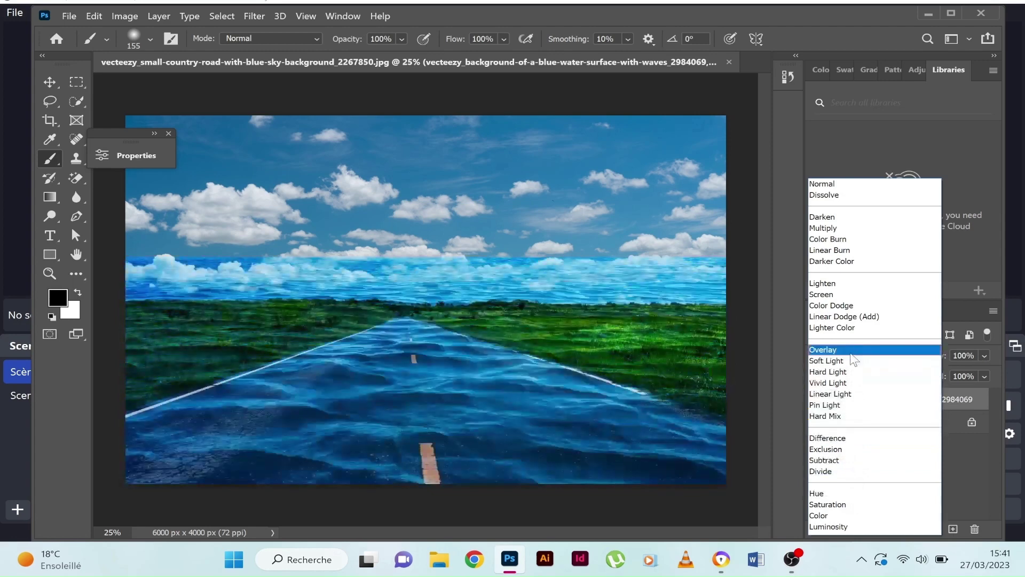
pyautogui.click(851, 350)
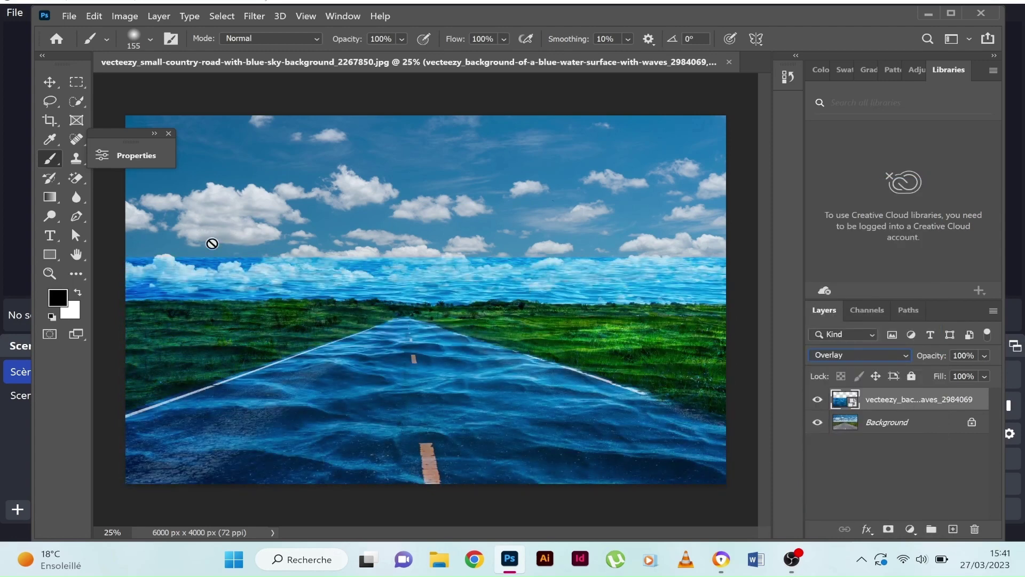
pyautogui.click(893, 533)
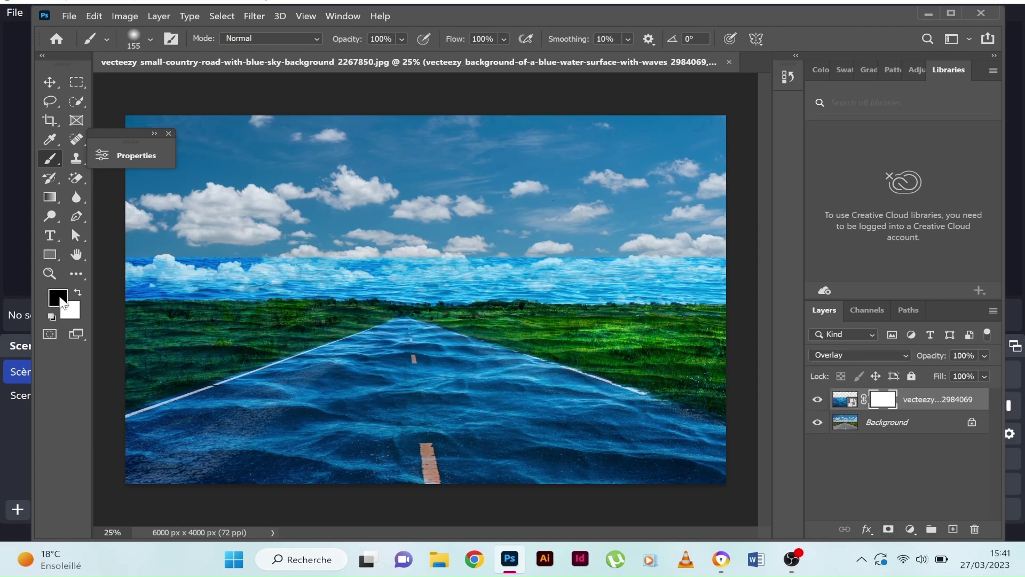
# Select the regular Brush tool and set its size to 196 px
pyautogui.rightClick(47, 157)
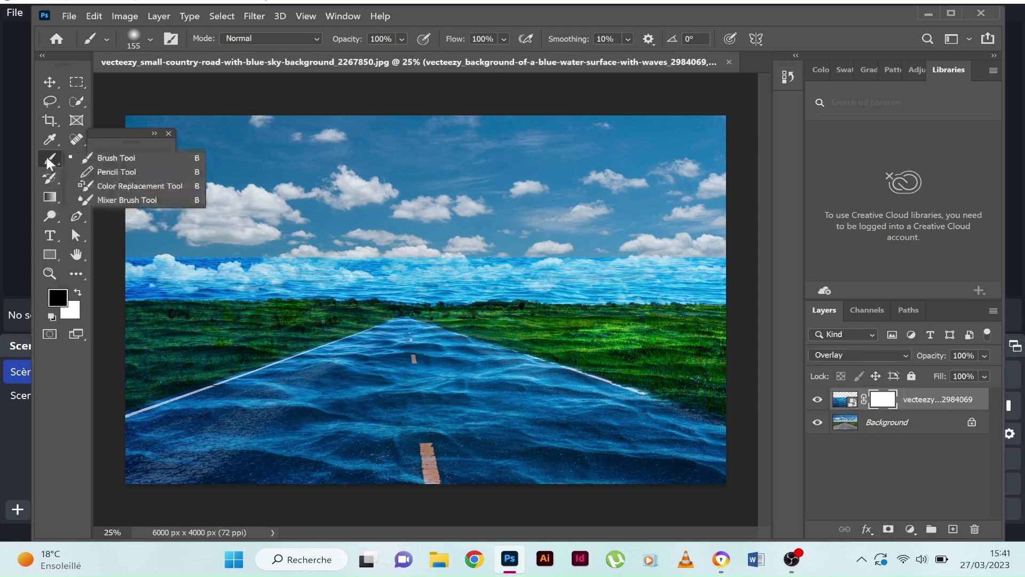
pyautogui.click(82, 156)
pyautogui.click(150, 39)
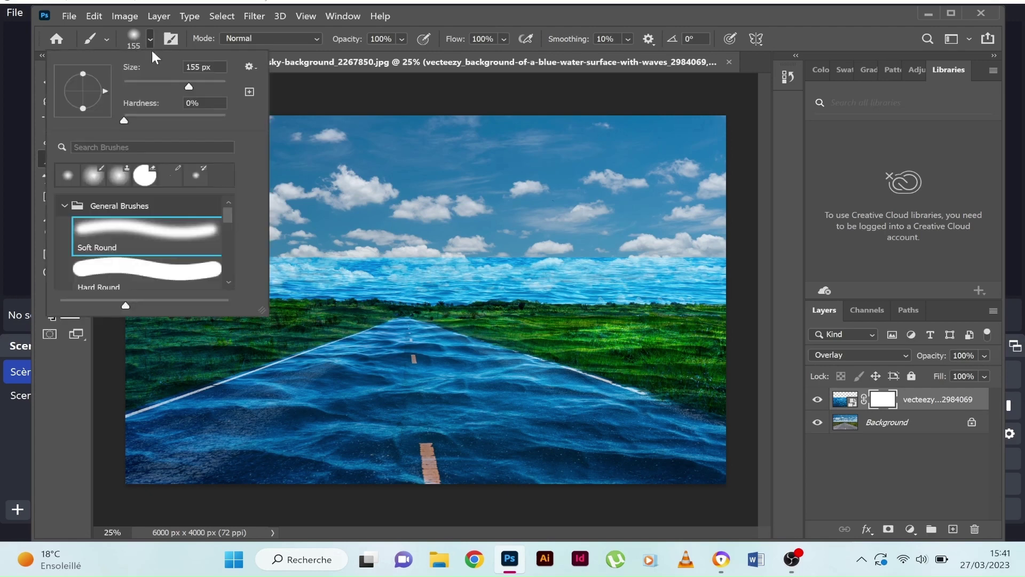
pyautogui.moveTo(189, 80); pyautogui.dragTo(200, 83)
# Paint black on the mask to restore grass near the vanishing point and the left road edge
pyautogui.press('Return')
pyautogui.hotkey('ctrl', '+')
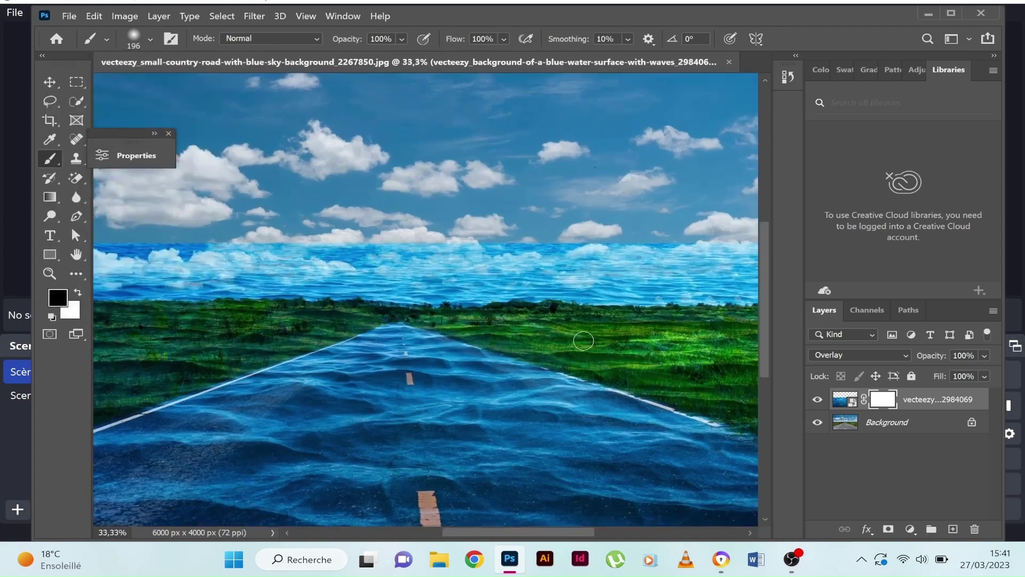
pyautogui.moveTo(384, 299)
pyautogui.mouseDown()
pyautogui.moveTo(353, 324)
pyautogui.moveTo(103, 415)
pyautogui.mouseUp()
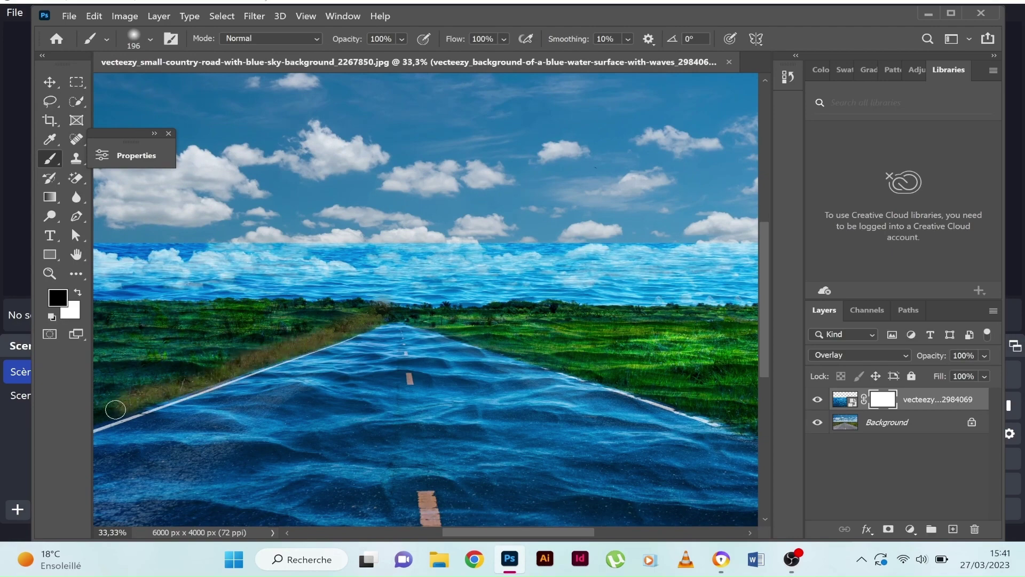
pyautogui.hotkey('ctrl', '-')
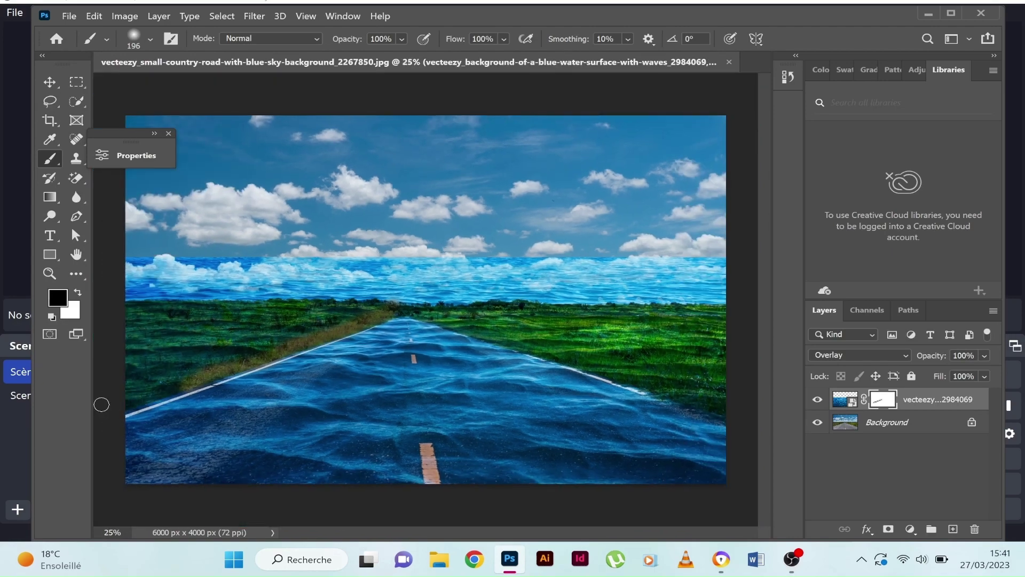
pyautogui.moveTo(194, 368)
pyautogui.mouseDown()
pyautogui.moveTo(119, 407)
pyautogui.moveTo(353, 311)
pyautogui.moveTo(422, 309)
pyautogui.moveTo(730, 416)
pyautogui.mouseUp()
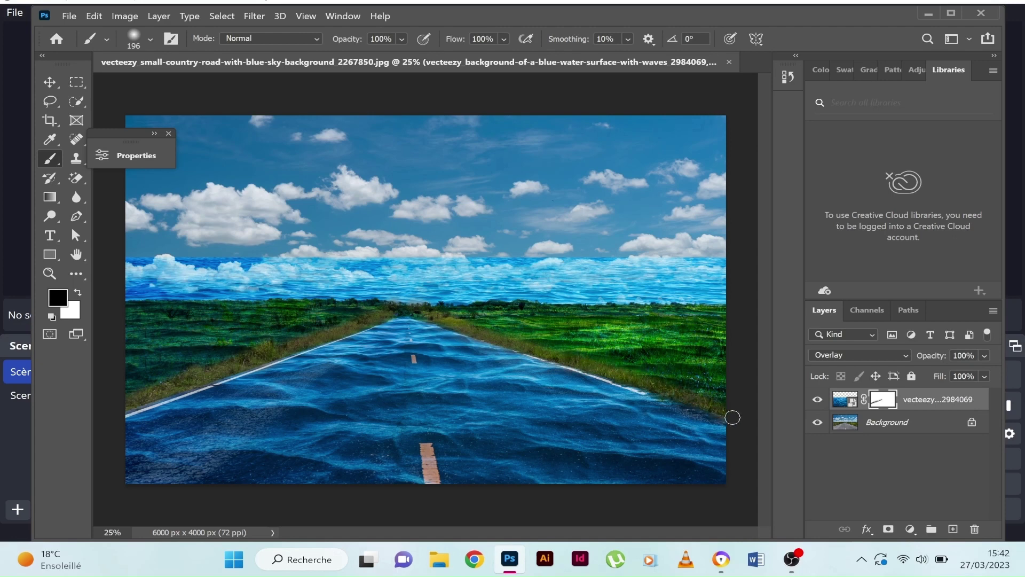
# Mask the water off the grass at the right and left edges and where sea meets grass
pyautogui.moveTo(736, 331)
pyautogui.mouseDown()
pyautogui.moveTo(718, 299)
pyautogui.moveTo(716, 396)
pyautogui.moveTo(712, 278)
pyautogui.moveTo(710, 382)
pyautogui.mouseUp()
pyautogui.moveTo(408, 299); pyautogui.dragTo(374, 295)
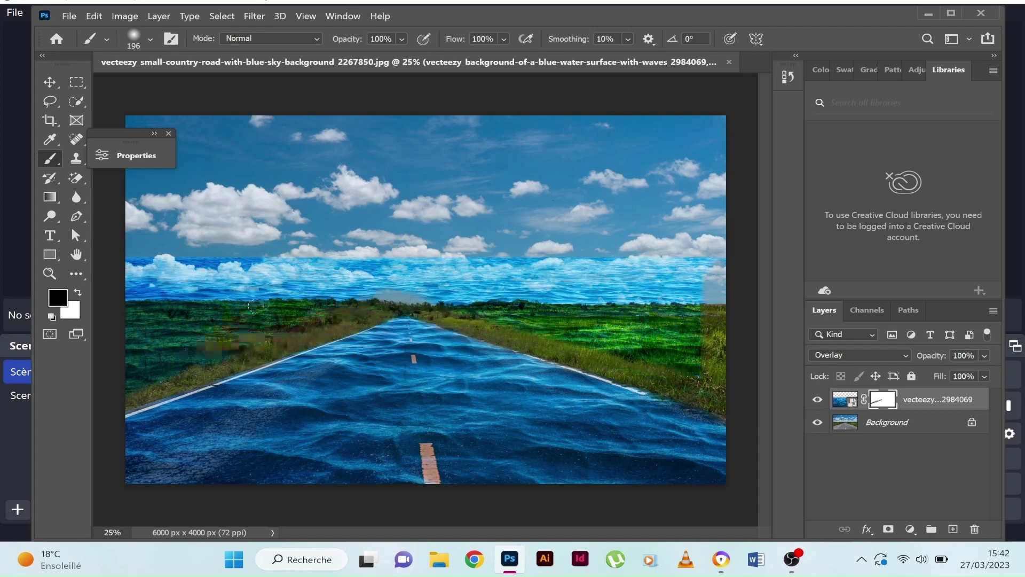
pyautogui.moveTo(259, 314)
pyautogui.mouseDown()
pyautogui.moveTo(116, 382)
pyautogui.moveTo(188, 357)
pyautogui.moveTo(225, 323)
pyautogui.moveTo(120, 388)
pyautogui.mouseUp()
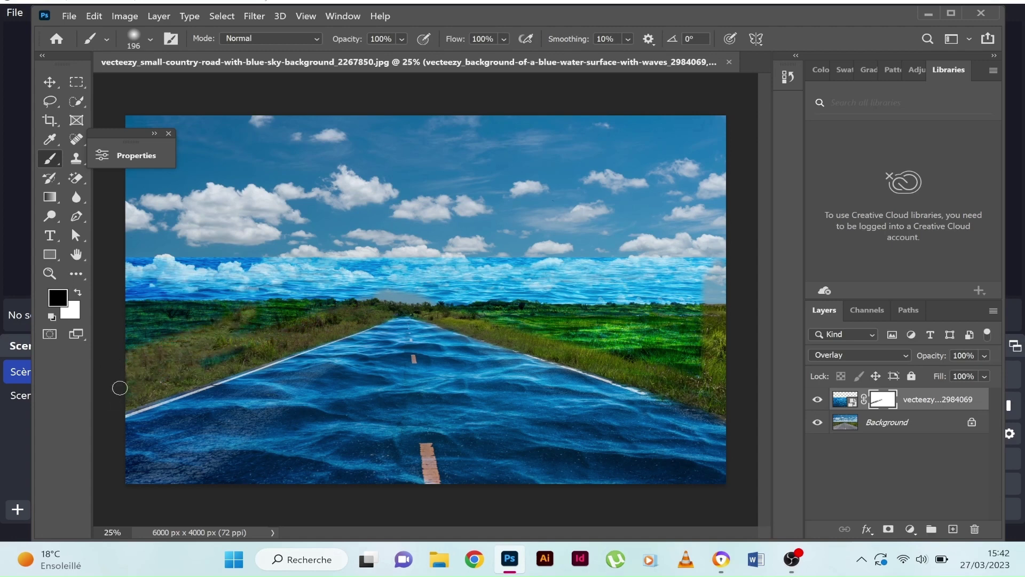
pyautogui.moveTo(317, 319)
pyautogui.mouseDown()
pyautogui.moveTo(212, 330)
pyautogui.moveTo(131, 278)
pyautogui.moveTo(123, 348)
pyautogui.moveTo(182, 243)
pyautogui.mouseUp()
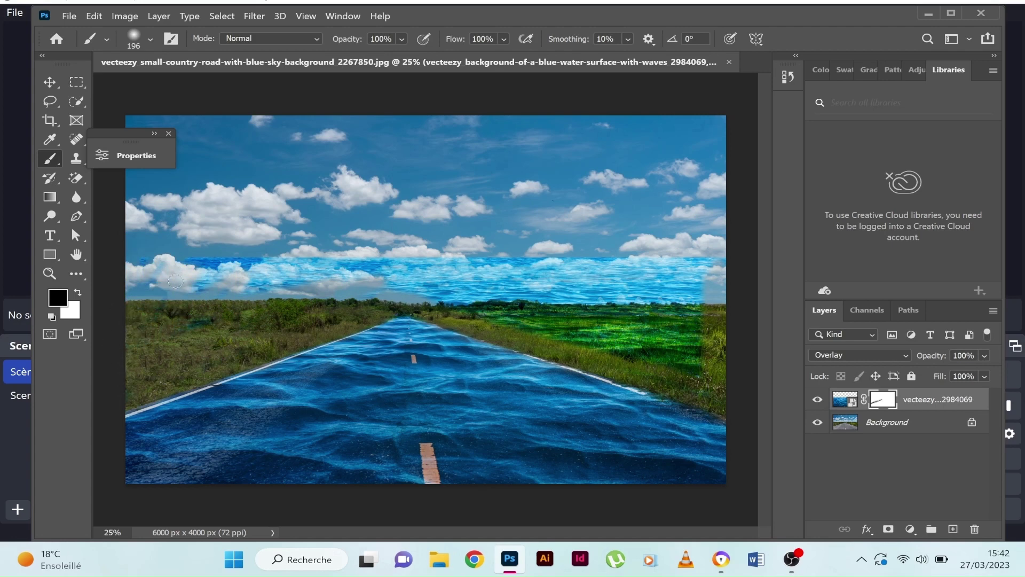
# Mask leftover water streaks from the horizon sky and remaining field patches on both sides
pyautogui.moveTo(173, 284)
pyautogui.mouseDown()
pyautogui.moveTo(152, 263)
pyautogui.moveTo(483, 262)
pyautogui.mouseUp()
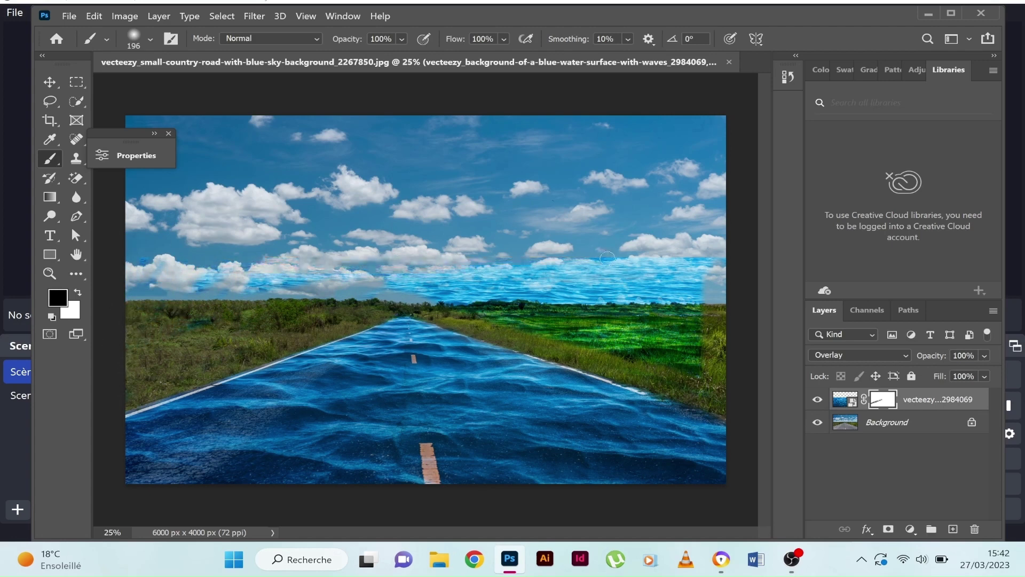
pyautogui.moveTo(608, 258)
pyautogui.mouseDown()
pyautogui.moveTo(689, 280)
pyautogui.moveTo(587, 297)
pyautogui.moveTo(613, 261)
pyautogui.mouseUp()
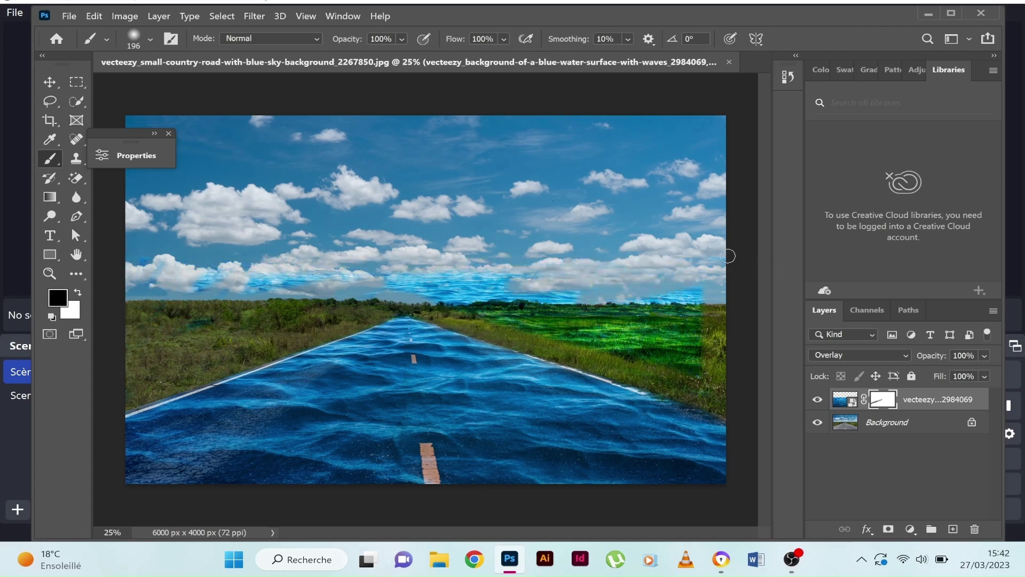
pyautogui.moveTo(695, 297)
pyautogui.mouseDown()
pyautogui.moveTo(700, 342)
pyautogui.moveTo(668, 352)
pyautogui.moveTo(703, 367)
pyautogui.moveTo(593, 342)
pyautogui.moveTo(529, 299)
pyautogui.moveTo(638, 311)
pyautogui.moveTo(721, 380)
pyautogui.moveTo(644, 360)
pyautogui.moveTo(617, 307)
pyautogui.moveTo(685, 329)
pyautogui.moveTo(686, 295)
pyautogui.mouseUp()
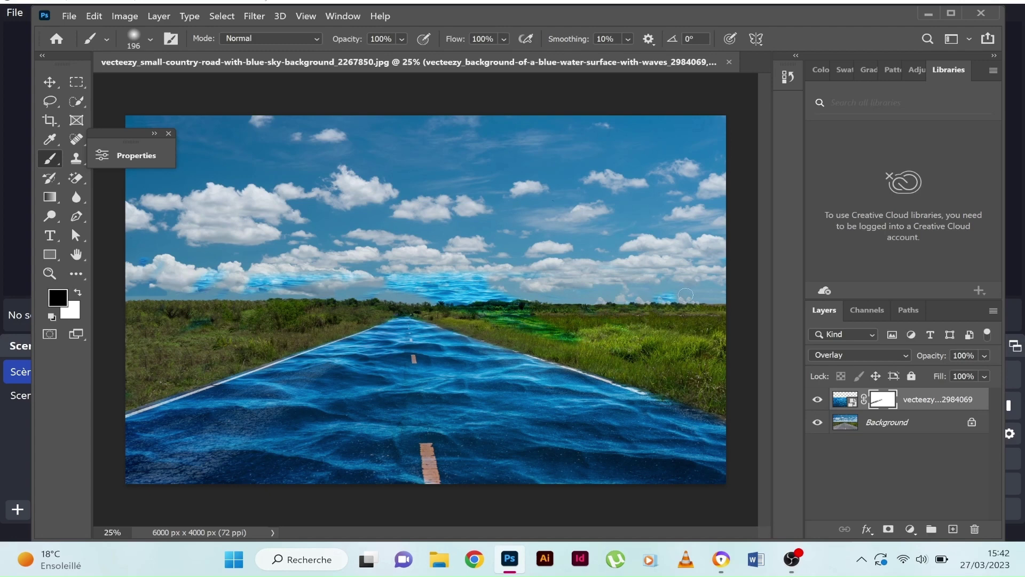
pyautogui.moveTo(590, 318)
pyautogui.mouseDown()
pyautogui.moveTo(504, 308)
pyautogui.moveTo(580, 338)
pyautogui.moveTo(454, 301)
pyautogui.moveTo(490, 293)
pyautogui.mouseUp()
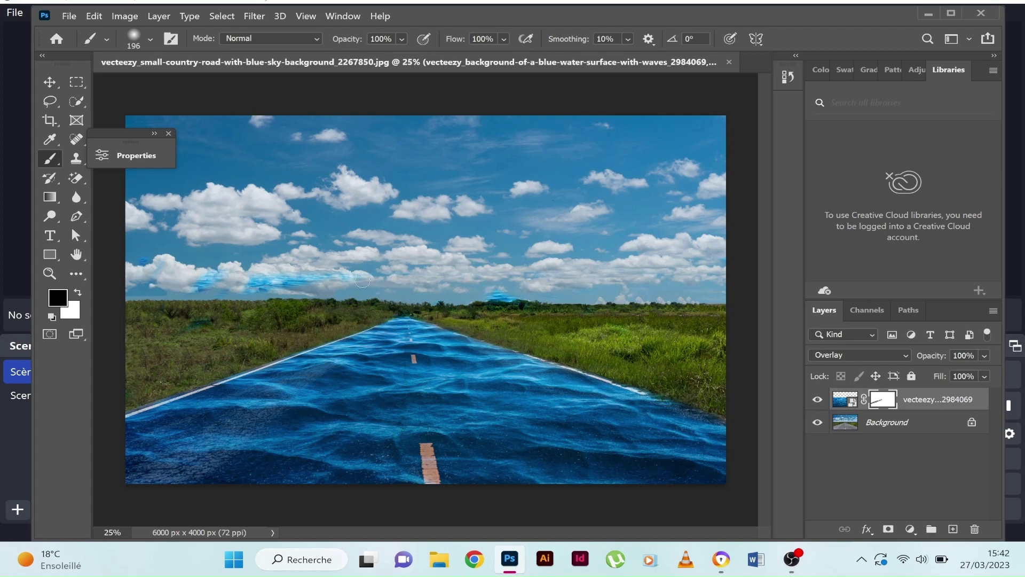
pyautogui.moveTo(519, 300); pyautogui.dragTo(494, 297)
pyautogui.moveTo(291, 286); pyautogui.dragTo(197, 284)
pyautogui.moveTo(232, 333); pyautogui.dragTo(157, 323)
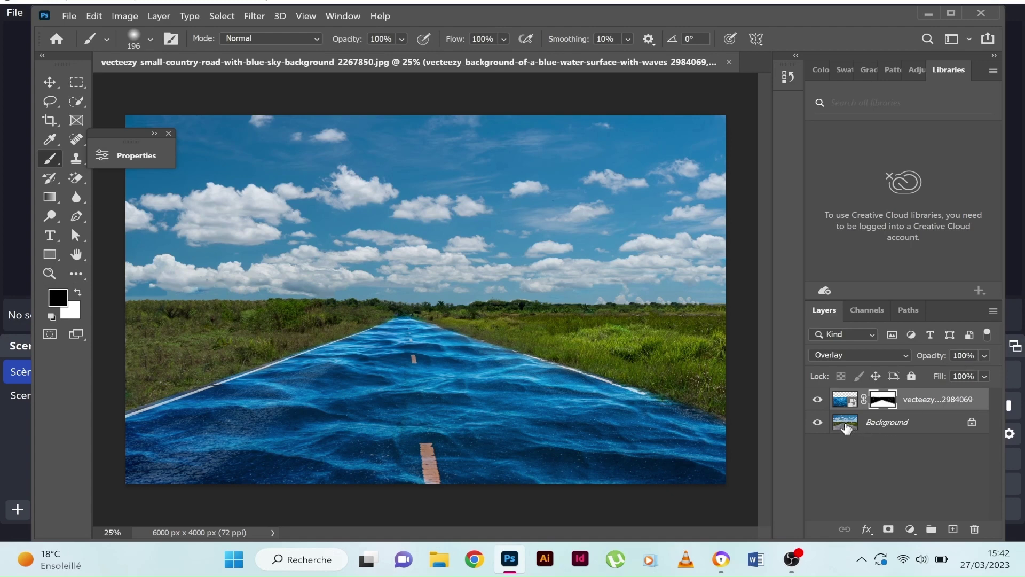
# Duplicate the Background layer with Ctrl+J and move the copy to the top of the stack
pyautogui.click(846, 426)
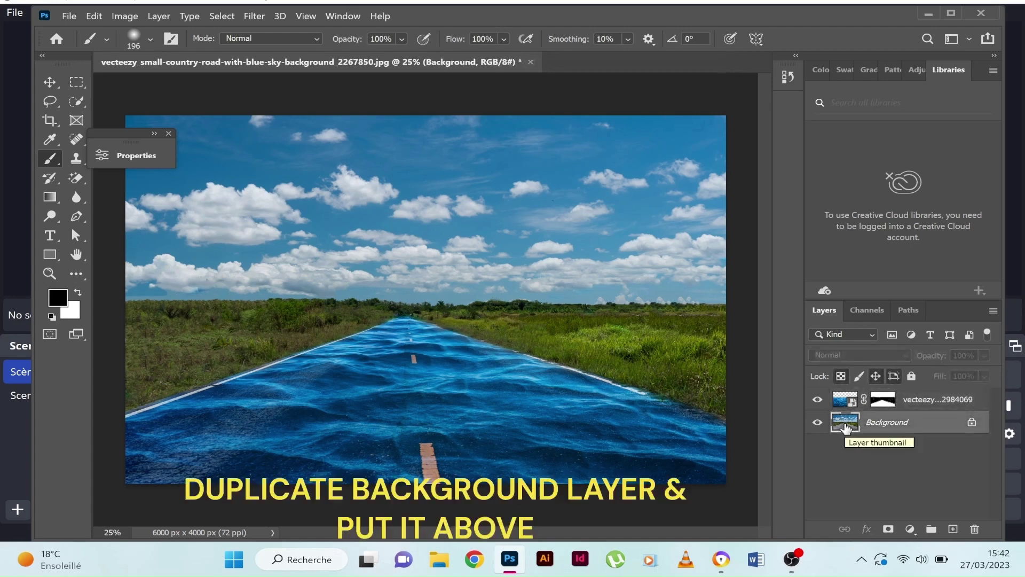
pyautogui.hotkey('ctrl', 'j')
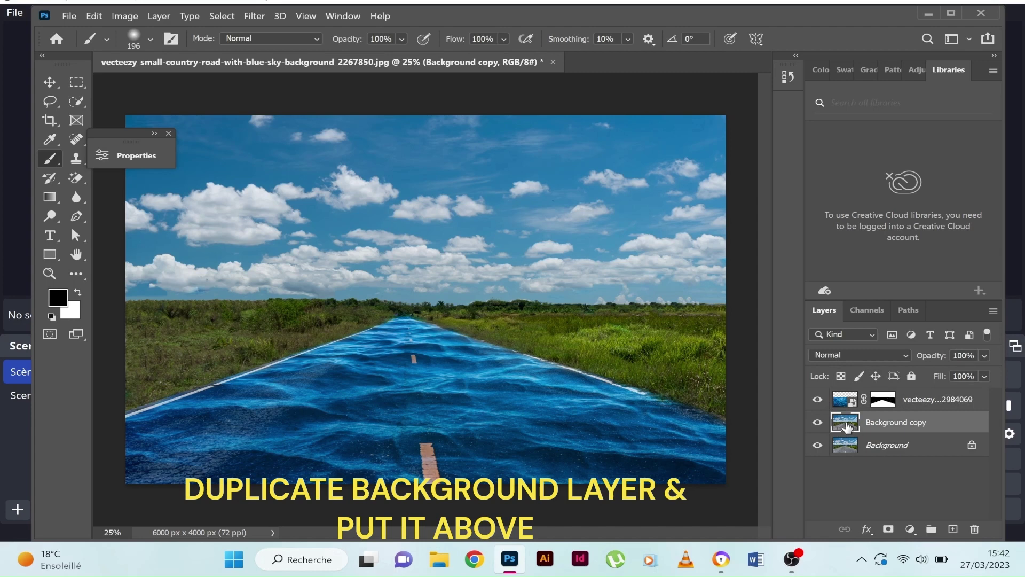
pyautogui.moveTo(846, 426); pyautogui.dragTo(855, 397)
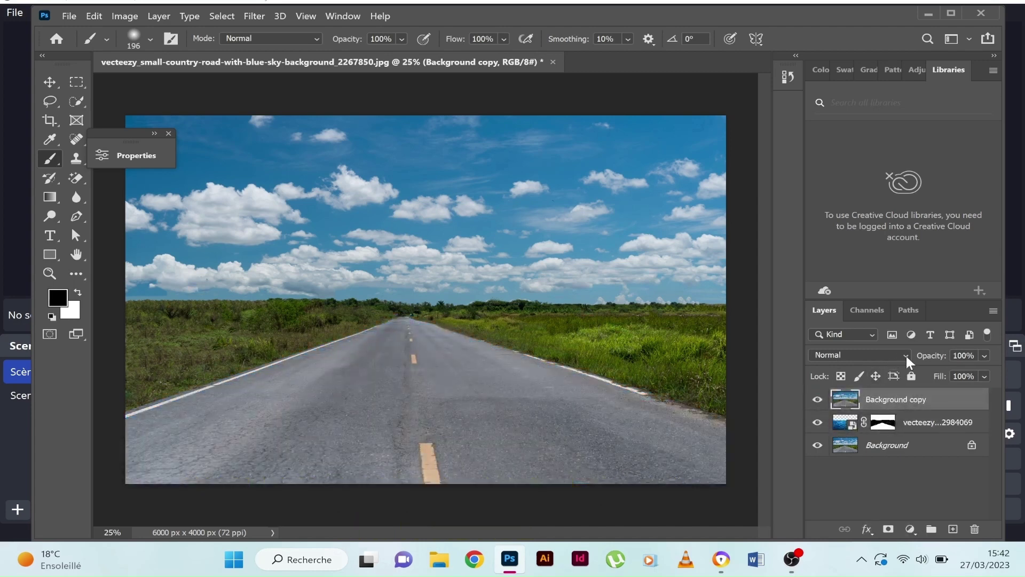
# Set Background copy to Saturation blend mode and toggle layer visibility to compare the grey waves
pyautogui.click(908, 355)
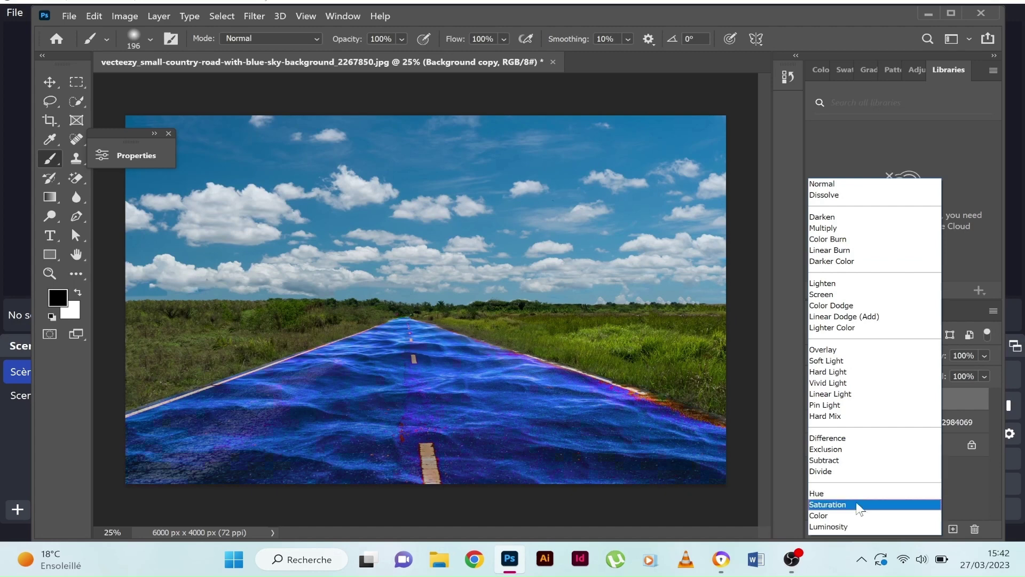
pyautogui.click(857, 505)
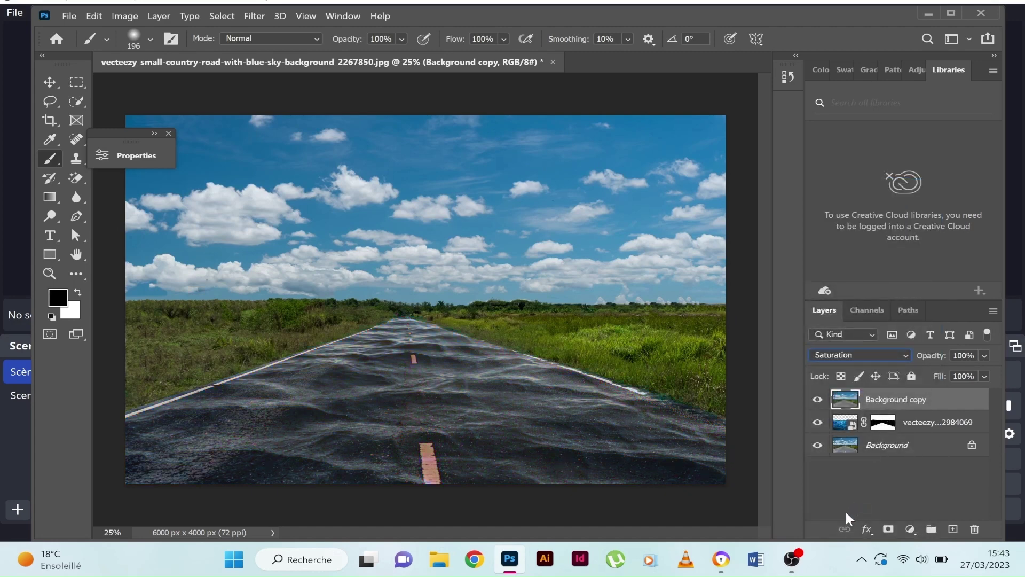
pyautogui.click(817, 400)
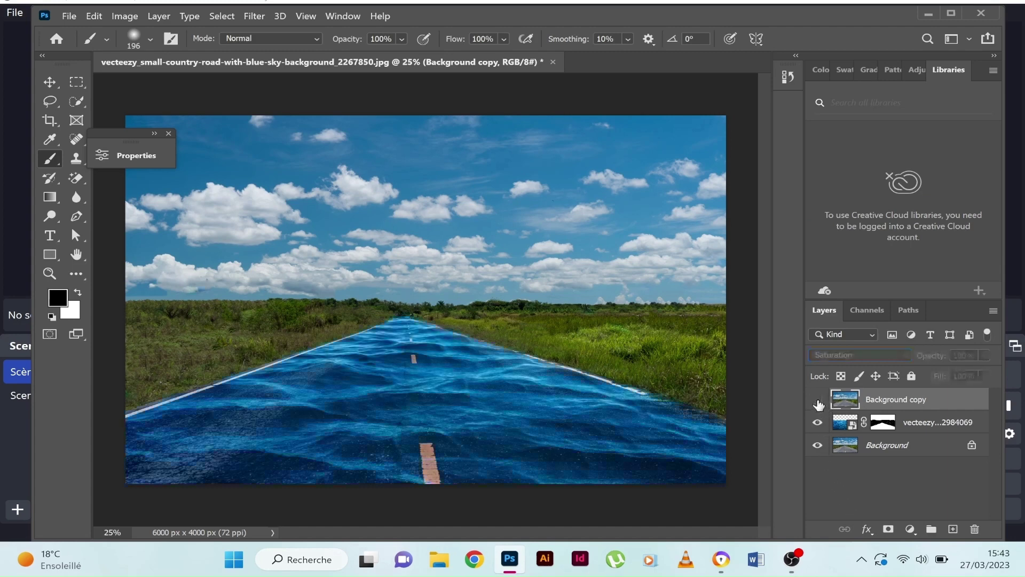
pyautogui.click(818, 446)
pyautogui.click(818, 446)
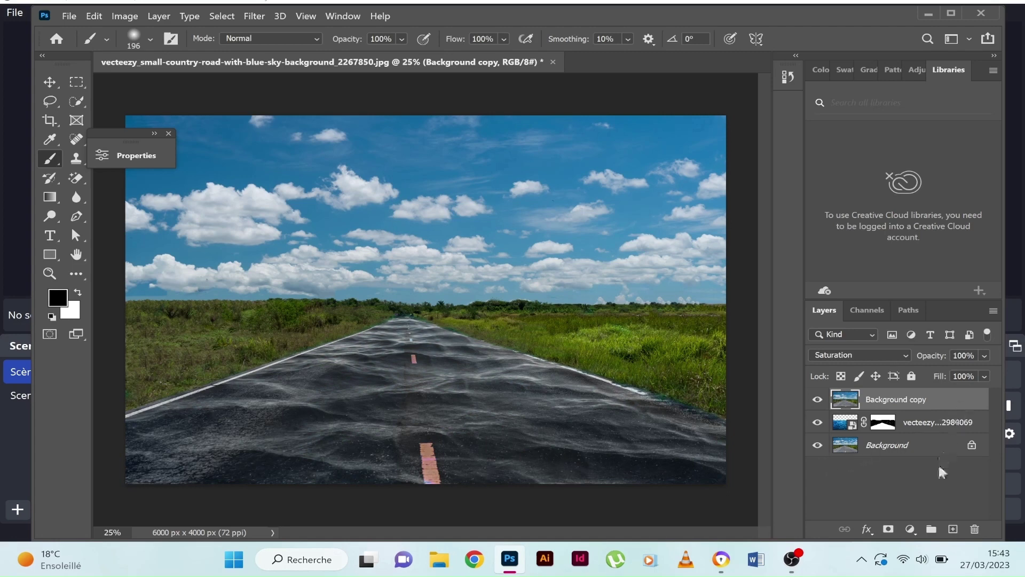
# Add a Hue/Saturation adjustment layer and shift the Cyans hue to +15, sampling the sky
pyautogui.click(914, 530)
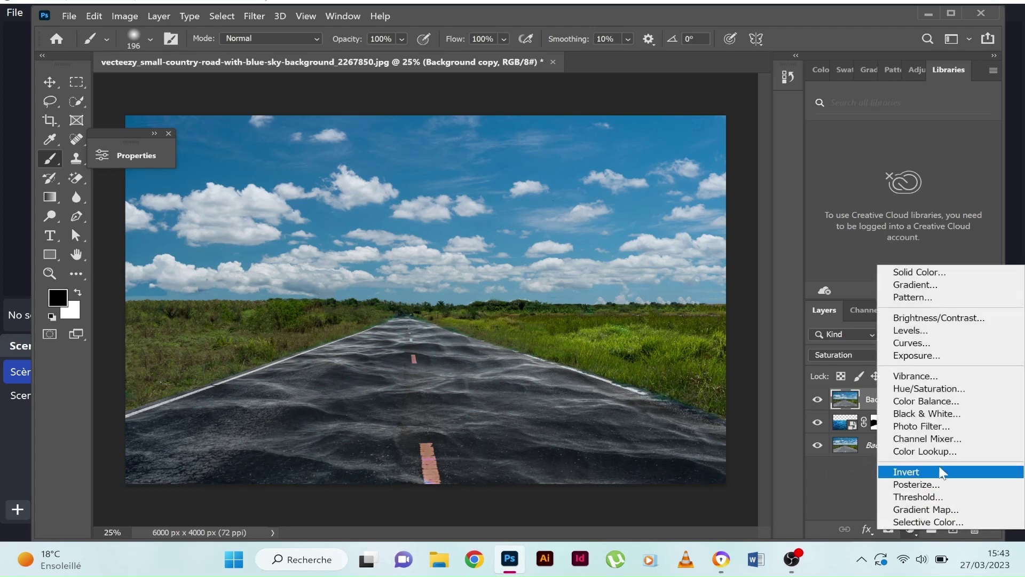
pyautogui.click(955, 392)
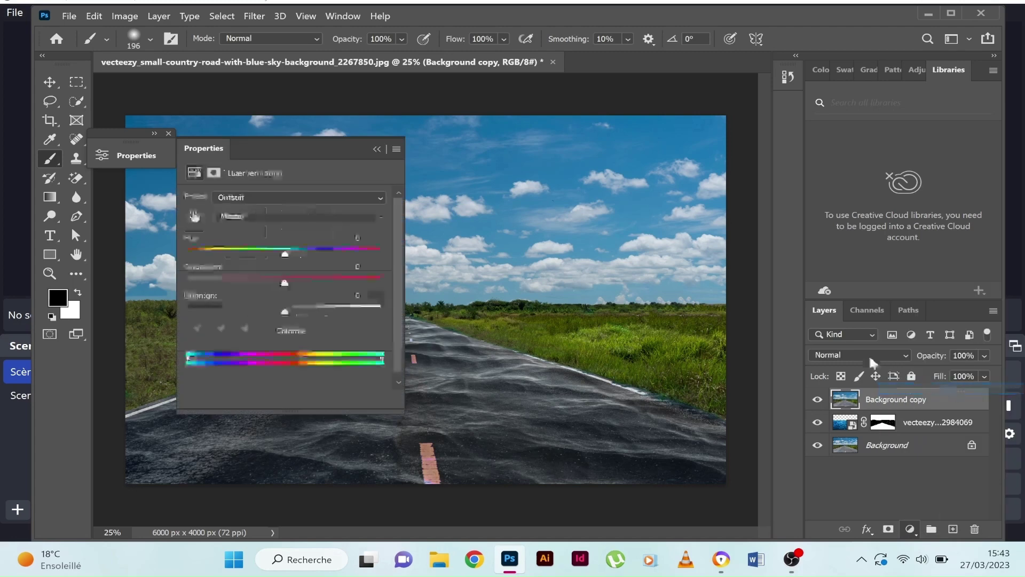
pyautogui.moveTo(254, 150); pyautogui.dragTo(196, 149)
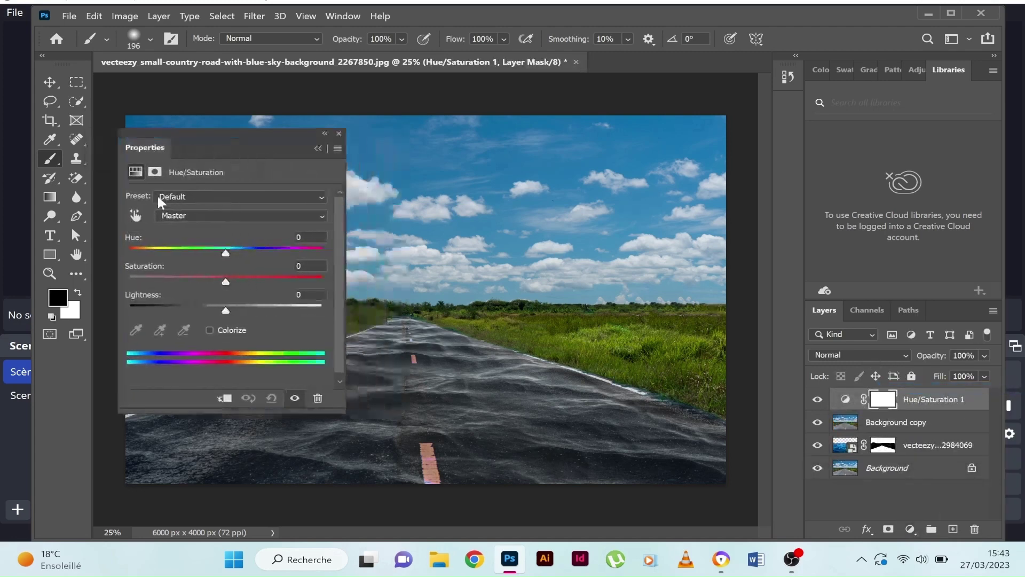
pyautogui.click(133, 215)
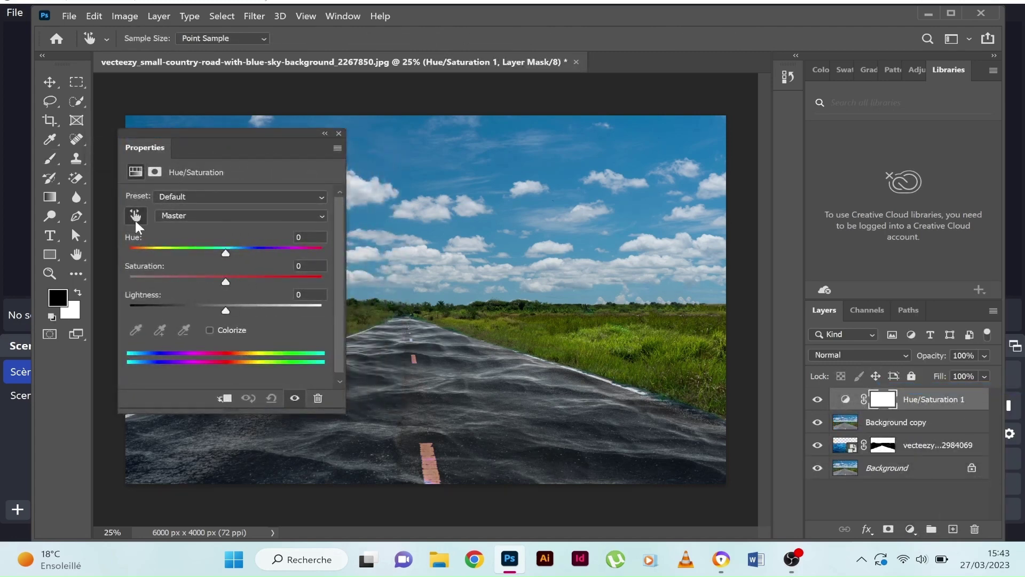
pyautogui.click(439, 151)
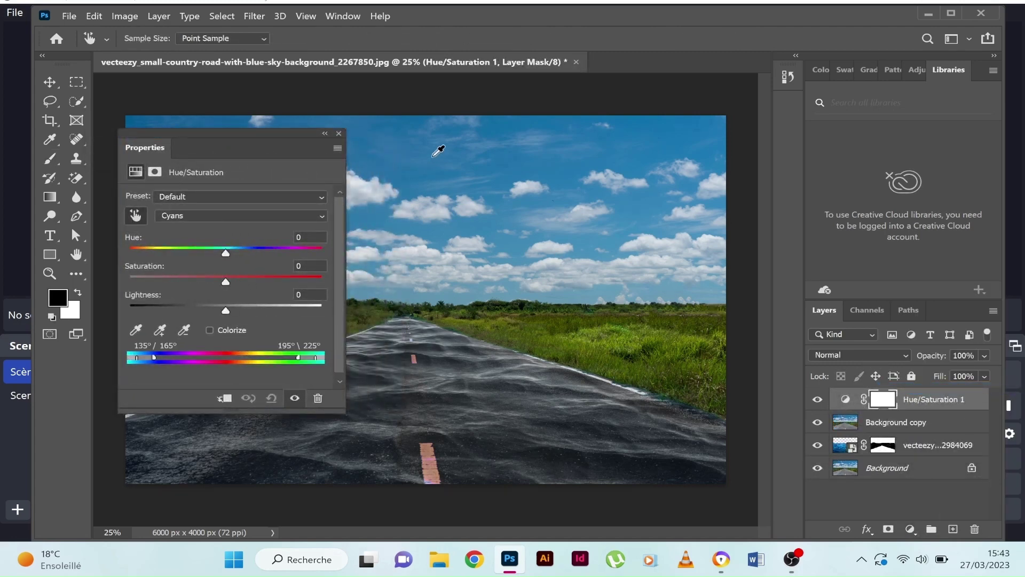
pyautogui.click(238, 249)
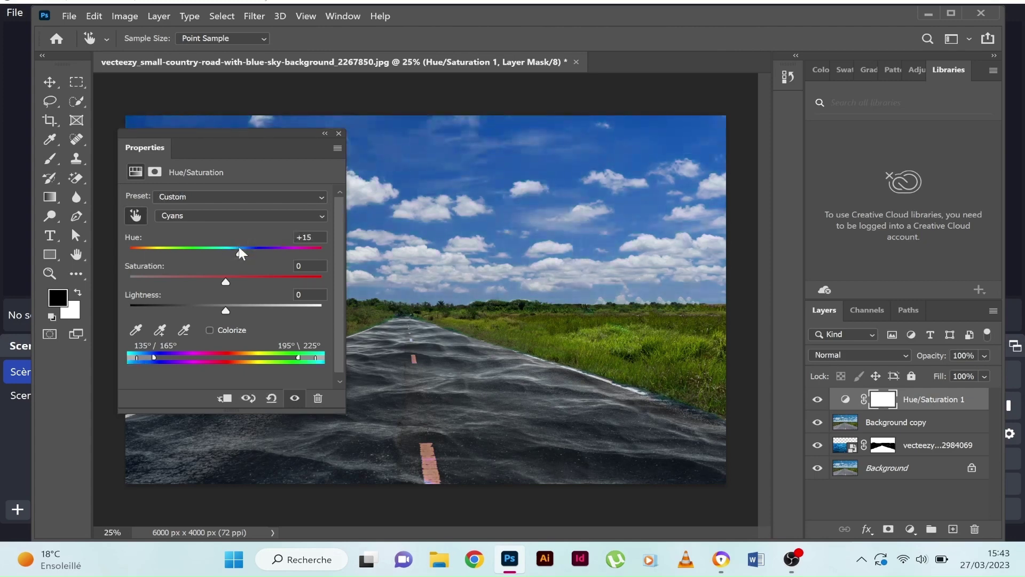
# Sample the grass to target Yellows and shift their hue to +14
pyautogui.click(134, 215)
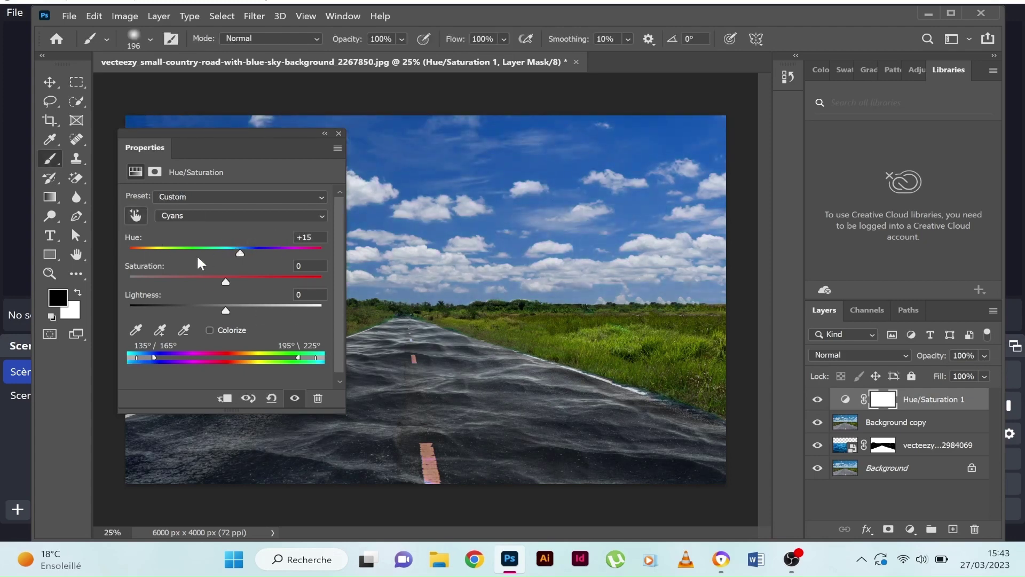
pyautogui.click(134, 213)
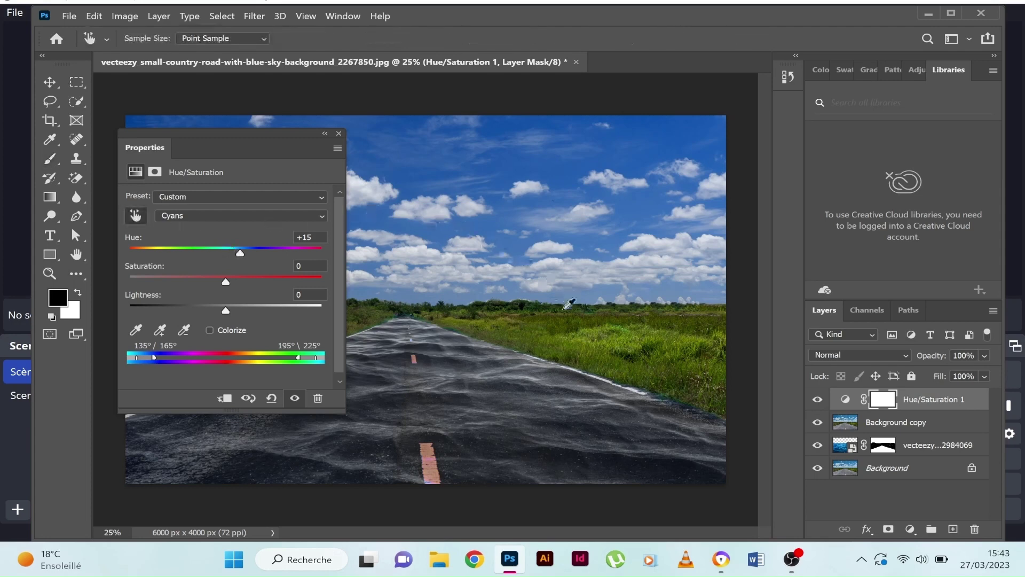
pyautogui.click(569, 321)
pyautogui.moveTo(225, 255)
pyautogui.mouseDown()
pyautogui.moveTo(197, 255)
pyautogui.moveTo(236, 249)
pyautogui.mouseUp()
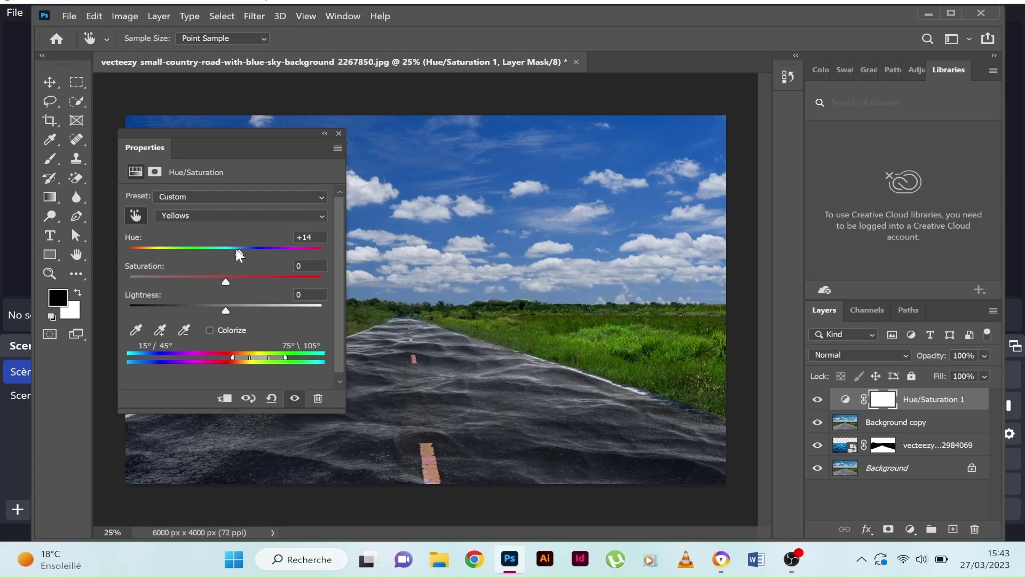
pyautogui.click(339, 132)
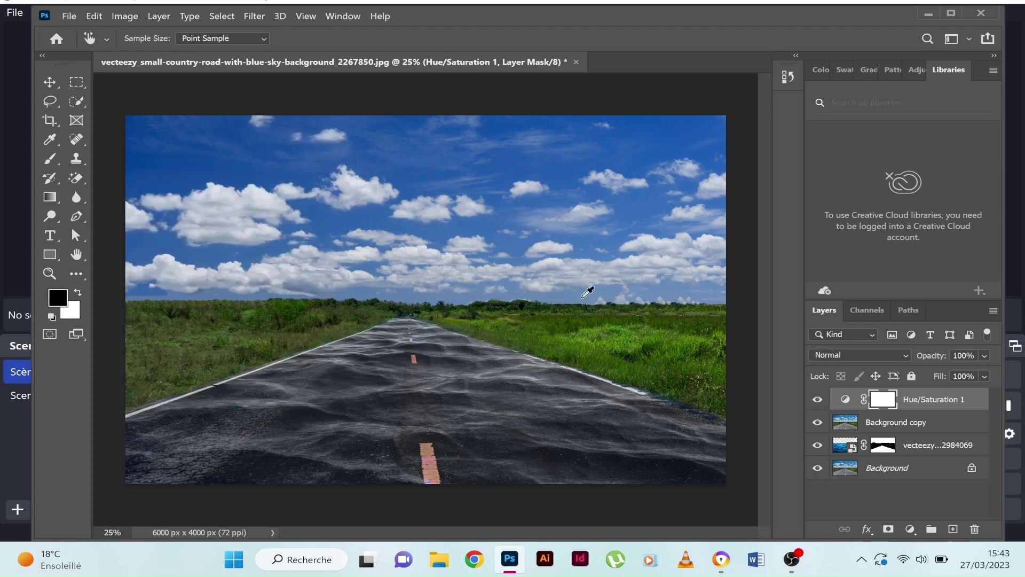
# Add a Brightness/Contrast adjustment layer with Contrast set to 15, then select the Move tool
pyautogui.click(910, 533)
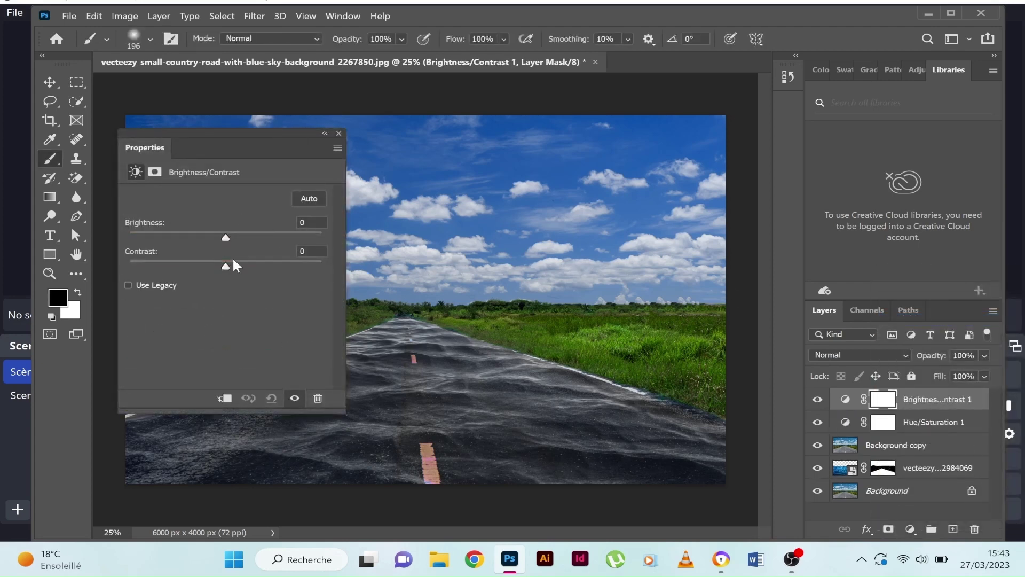
pyautogui.moveTo(234, 260); pyautogui.dragTo(239, 261)
pyautogui.click(340, 134)
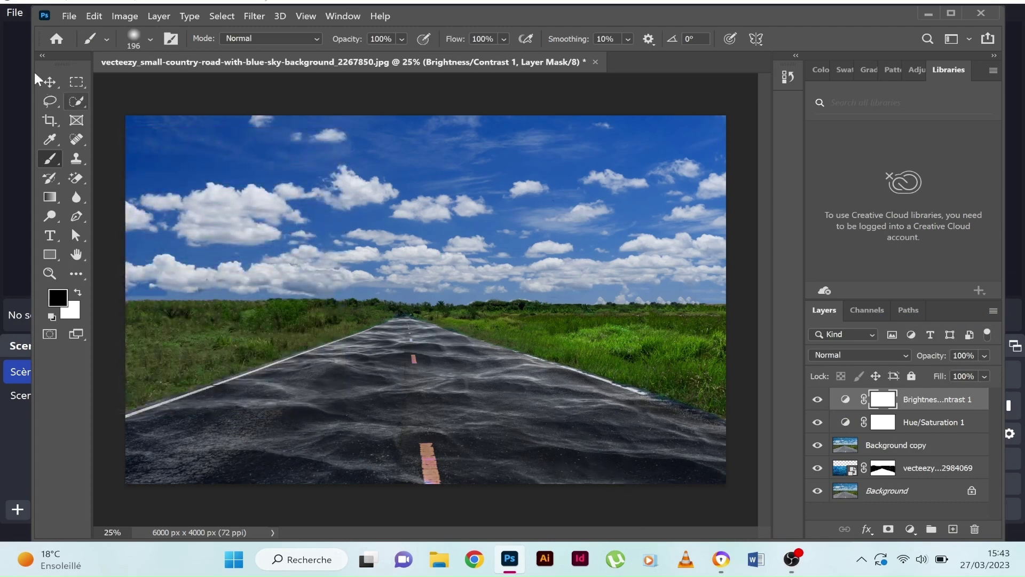
pyautogui.click(49, 81)
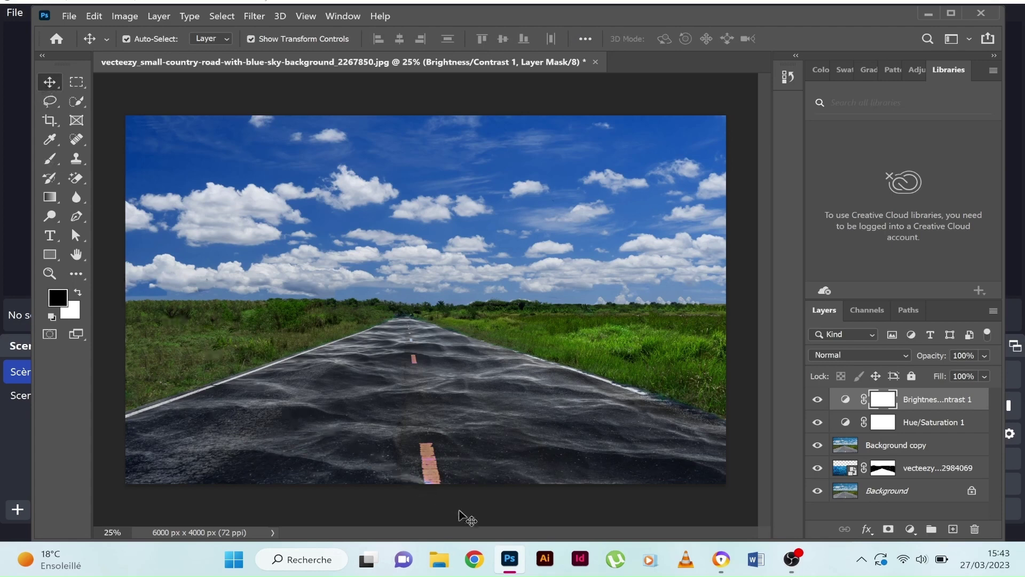